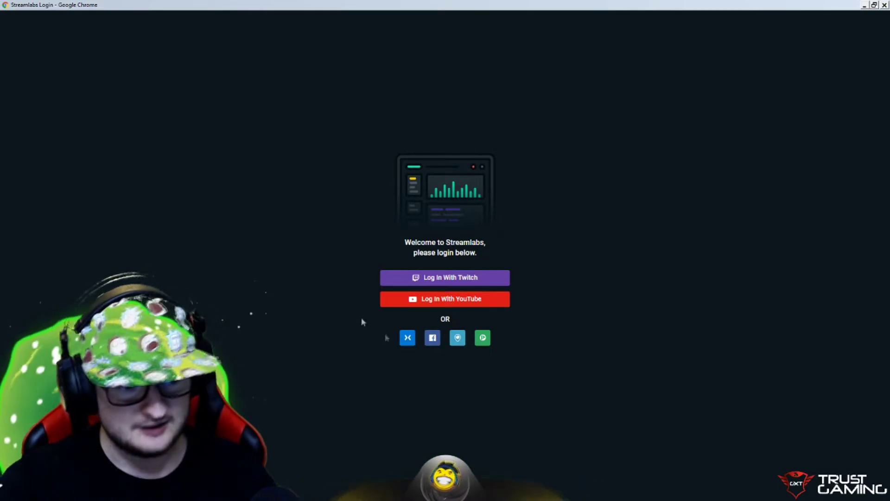
# Log in to Streamlabs with the Mixer account and set the dashboard statistics period to Year
pyautogui.click(407, 338)
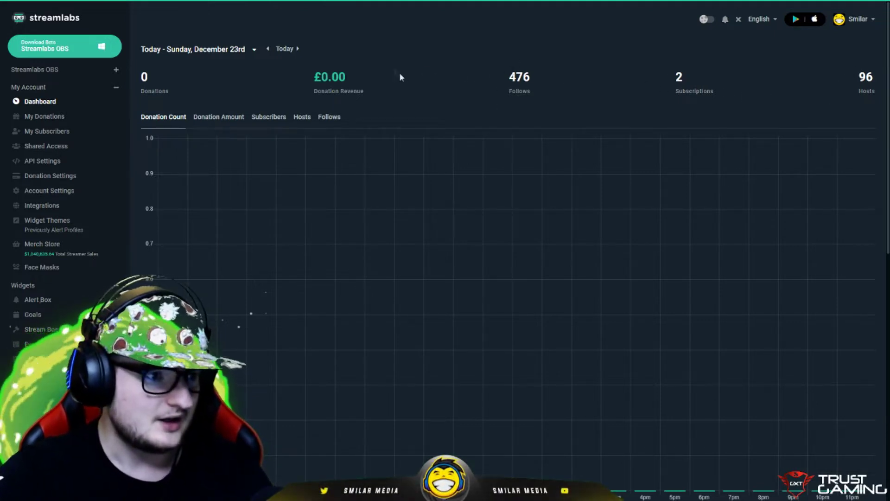
pyautogui.click(255, 50)
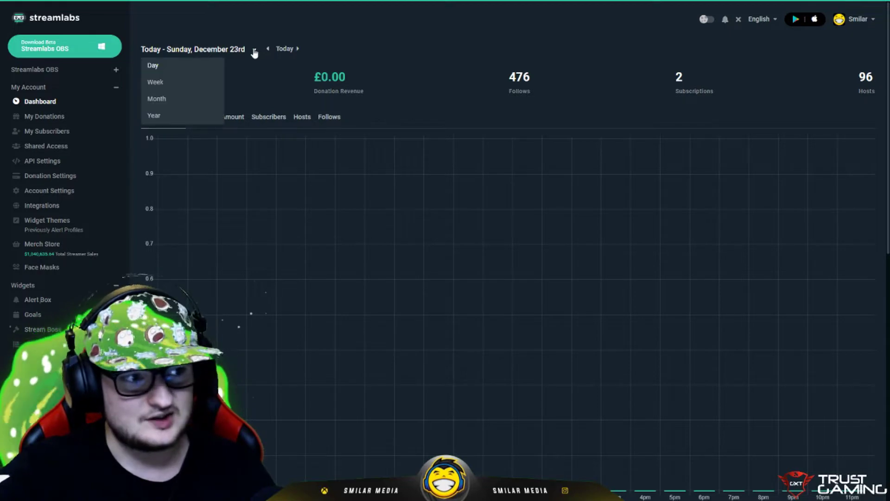
pyautogui.click(168, 119)
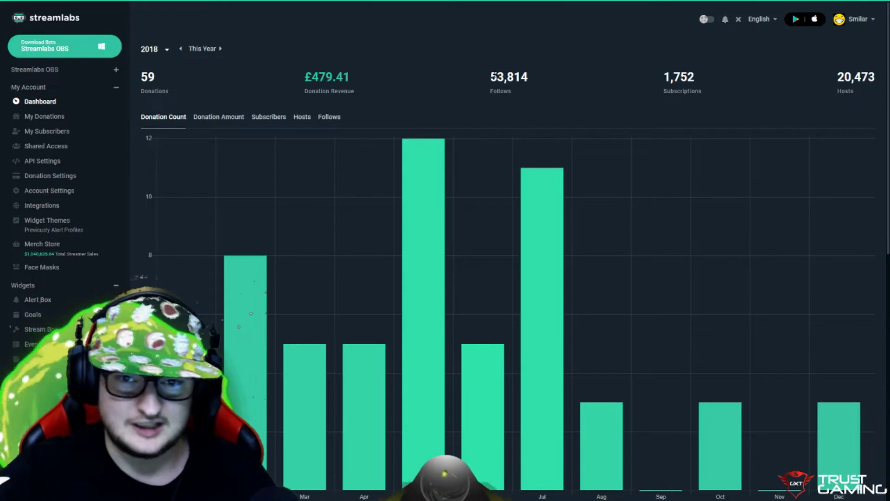
# Look over the yearly totals, the monthly donation count chart and the recent events list on the dashboard
pyautogui.scroll(-1, 642, 79)
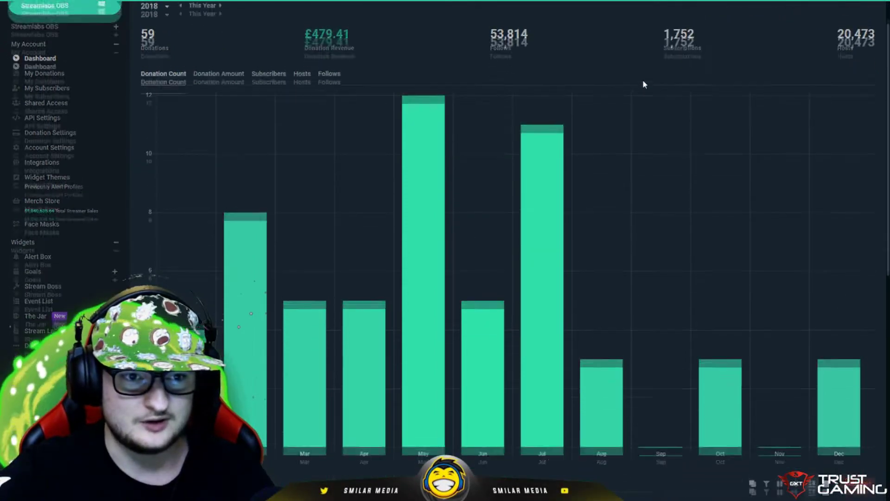
pyautogui.scroll(1, 643, 80)
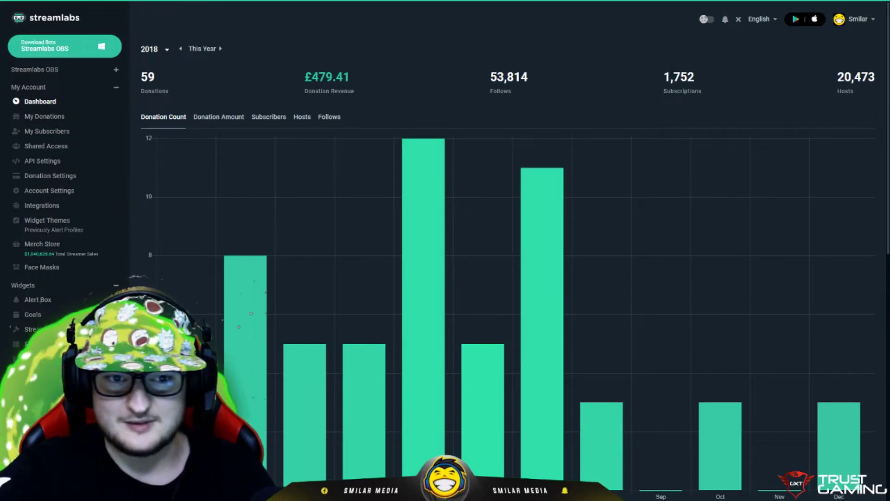
pyautogui.scroll(-5, 483, 78)
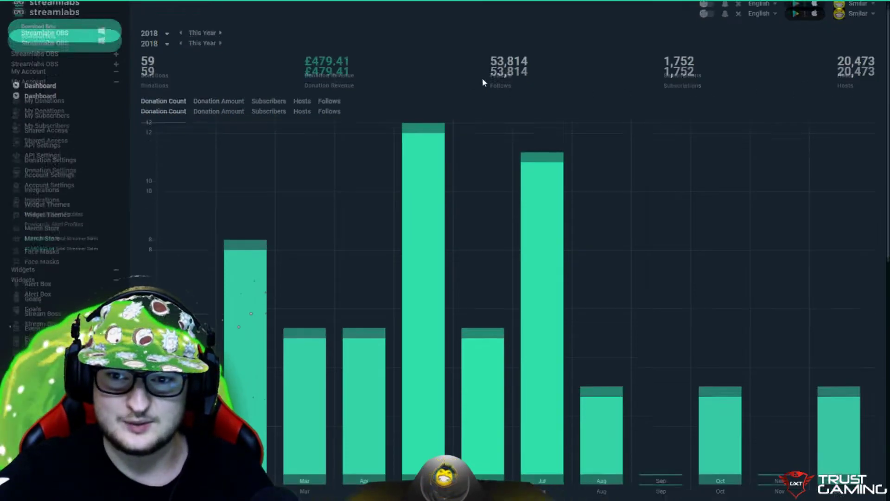
pyautogui.scroll(-3, 637, 169)
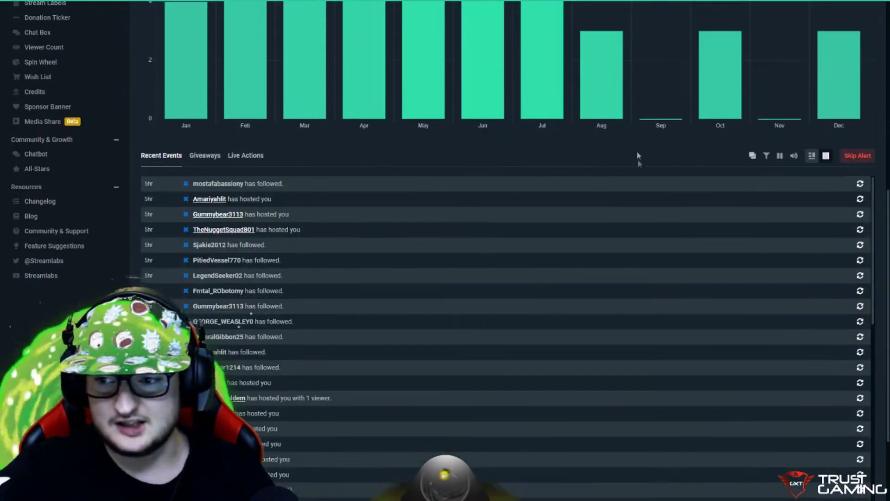
pyautogui.scroll(5, 637, 151)
pyautogui.scroll(3, 628, 142)
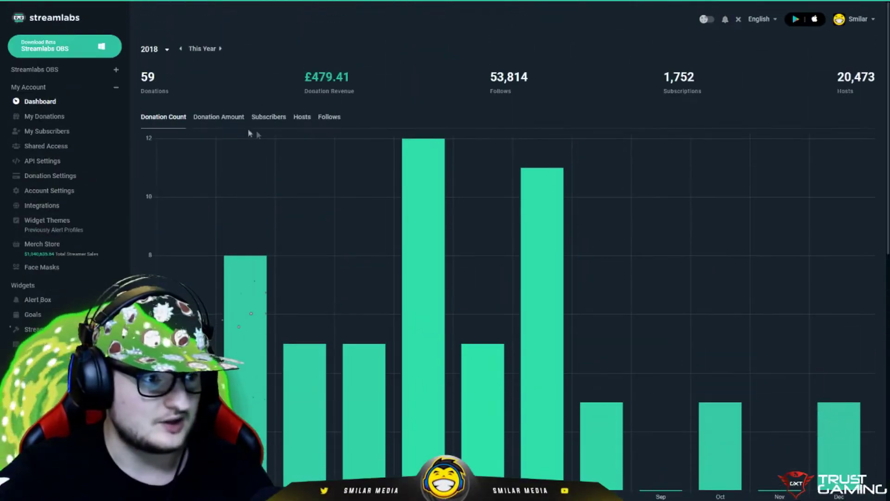
# View the yearly Subscribers, Hosts and Follows charts and examine the monthly follow figures
pyautogui.click(276, 118)
pyautogui.click(303, 118)
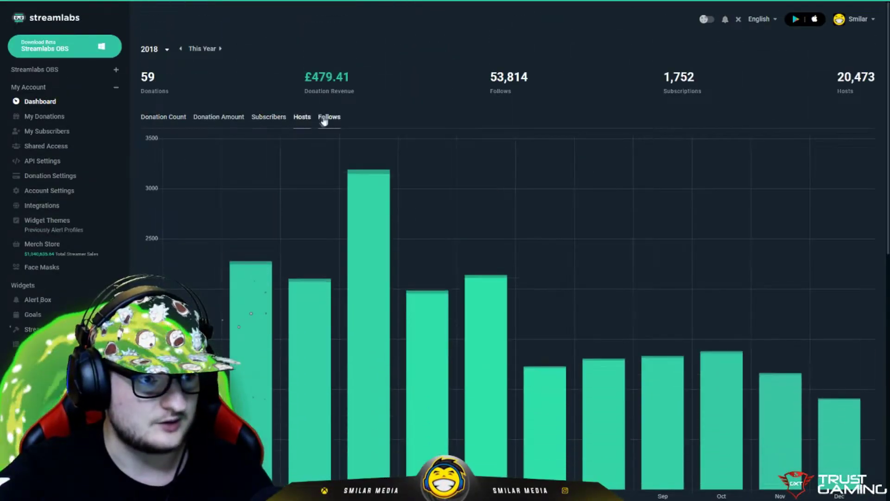
pyautogui.click(328, 118)
pyautogui.scroll(-2, 421, 138)
pyautogui.scroll(1, 422, 139)
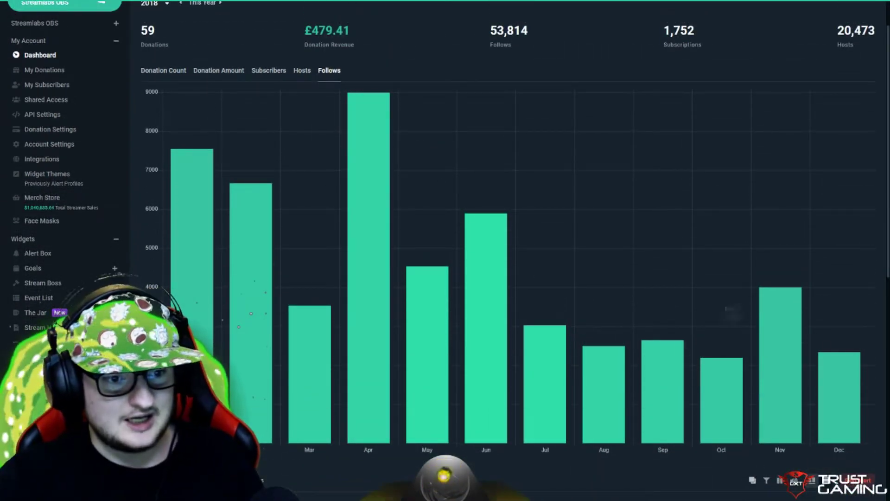
pyautogui.moveTo(788, 368)
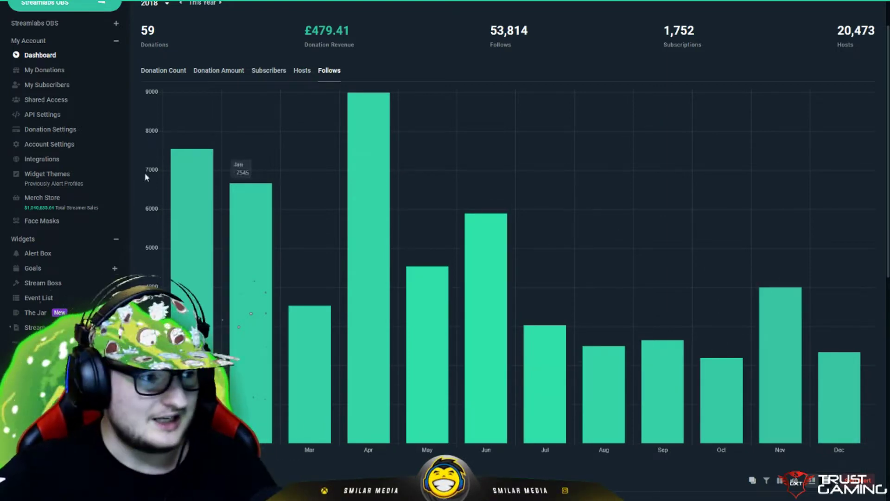
pyautogui.scroll(1, 77, 126)
# Open the Alert Box widget settings and dismiss the Alert Types tutorial
pyautogui.scroll(-2, 77, 127)
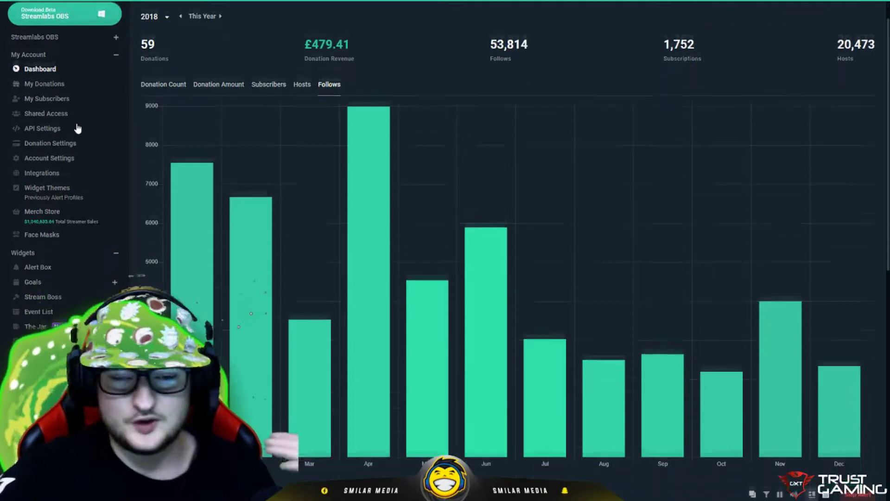
pyautogui.scroll(-4, 77, 128)
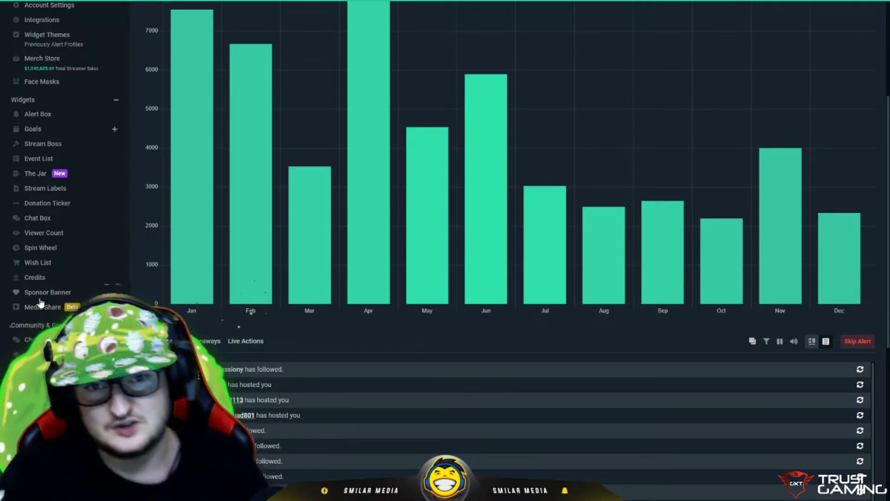
pyautogui.click(47, 116)
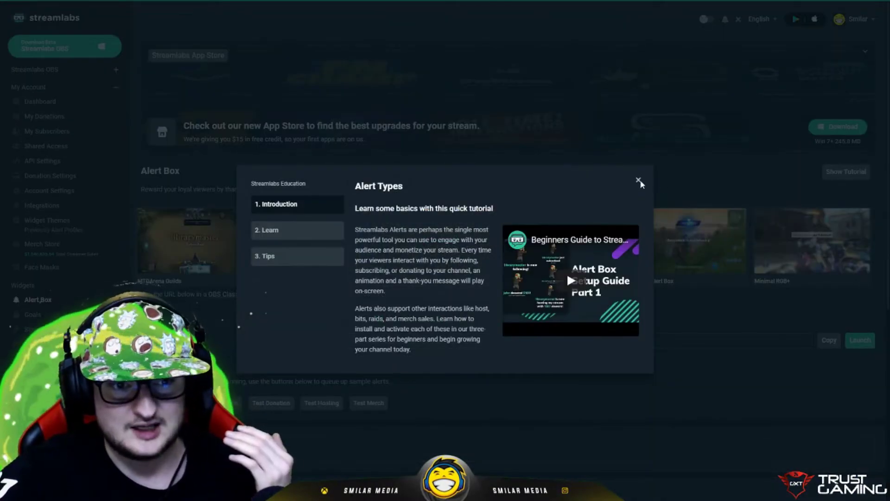
pyautogui.click(639, 181)
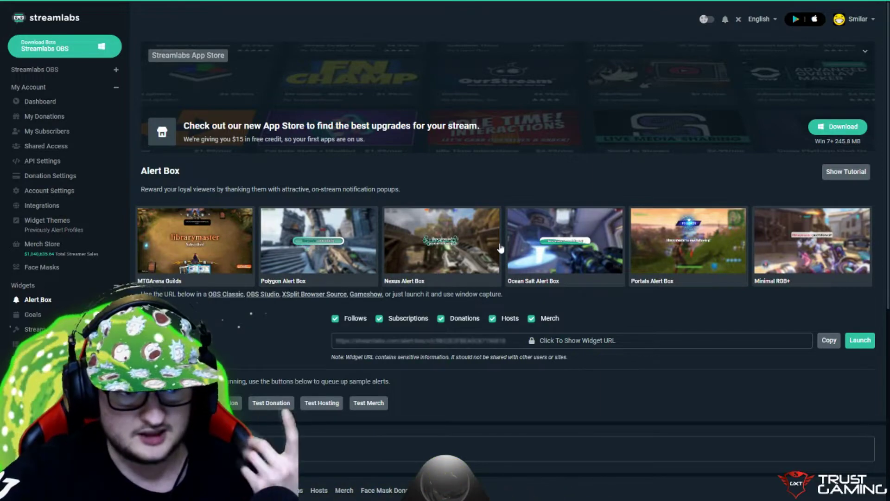
# Review the general alert settings and the Follows alert's layout, animation, image, sound and duration options
pyautogui.scroll(-5, 747, 274)
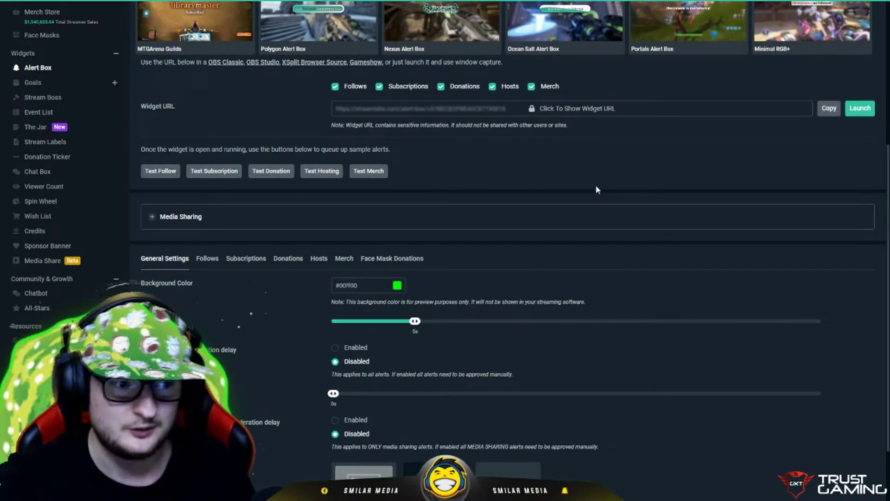
pyautogui.scroll(-2, 522, 258)
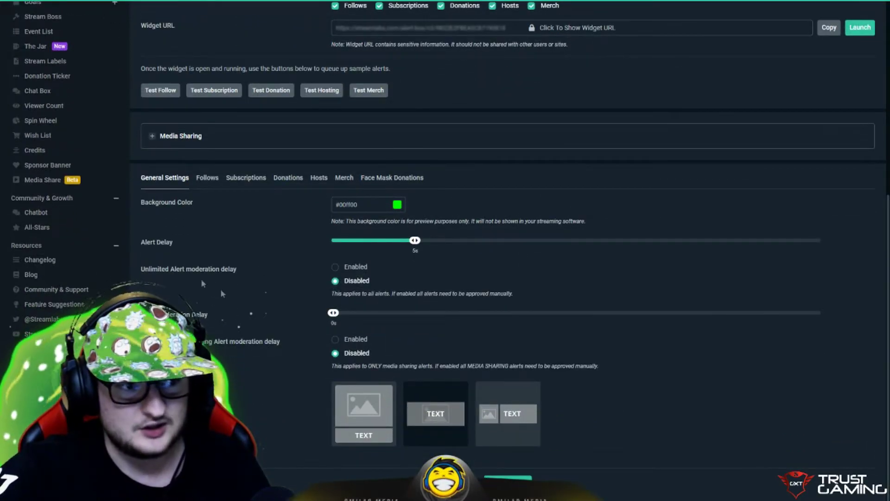
pyautogui.click(207, 179)
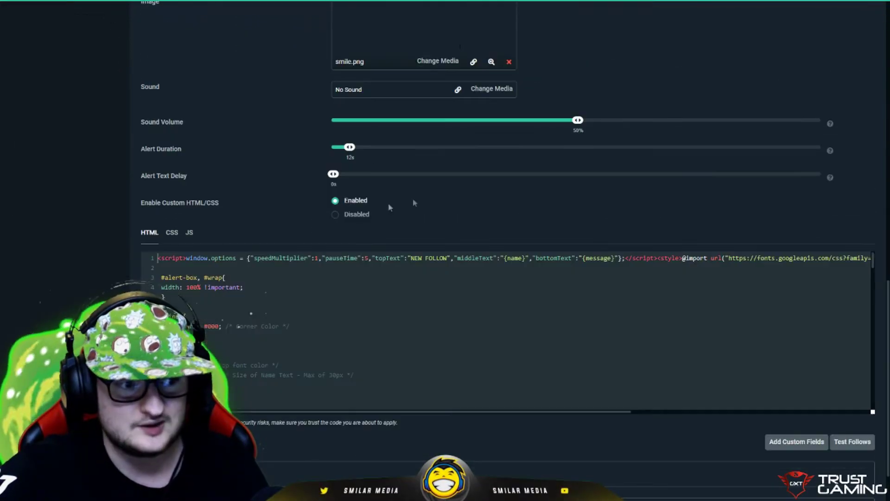
pyautogui.scroll(10, 204, 185)
pyautogui.scroll(1, 212, 205)
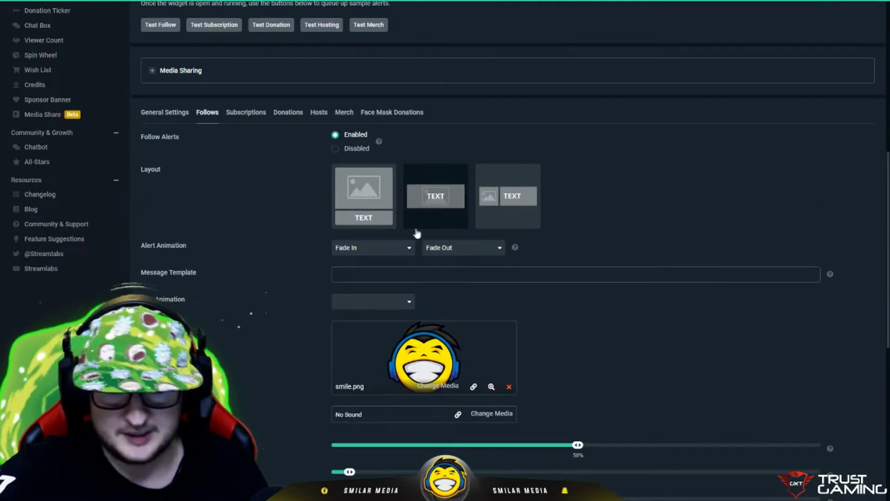
pyautogui.scroll(-3, 415, 233)
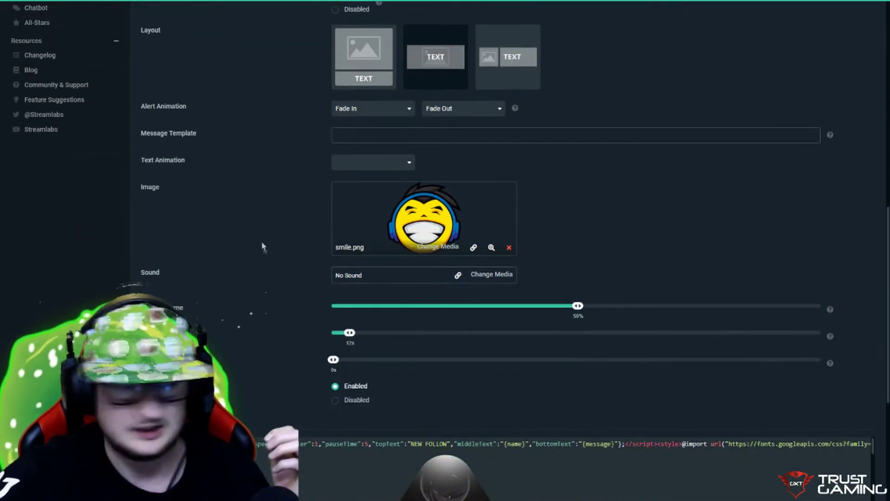
pyautogui.scroll(-1, 313, 242)
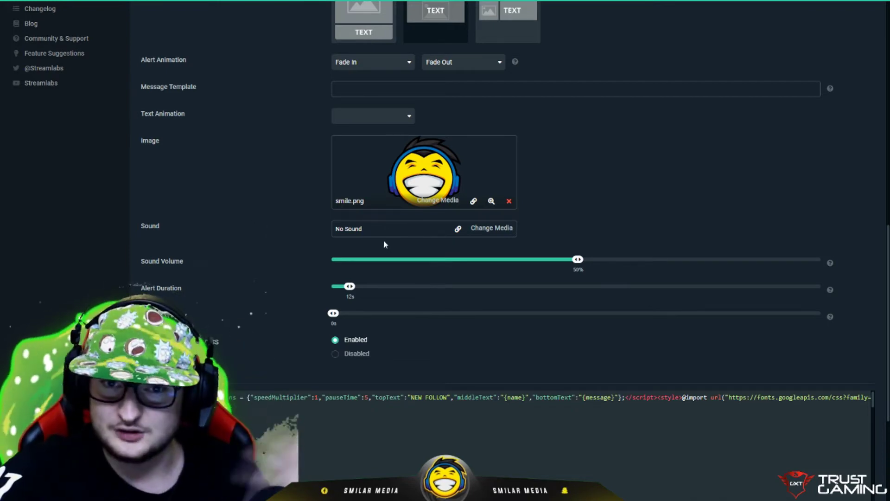
pyautogui.scroll(-1, 209, 149)
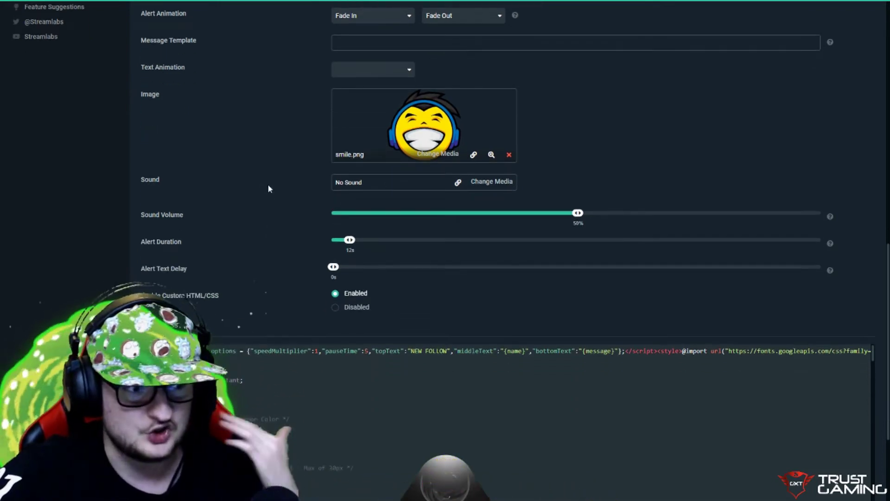
pyautogui.scroll(-1, 228, 166)
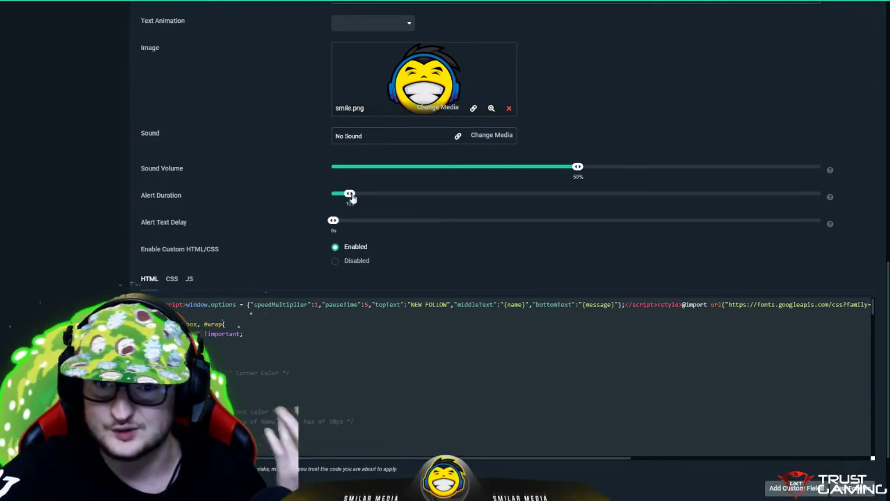
# Read through the custom HTML code of the follow alert
pyautogui.scroll(-2, 84, 198)
pyautogui.scroll(-4, 347, 292)
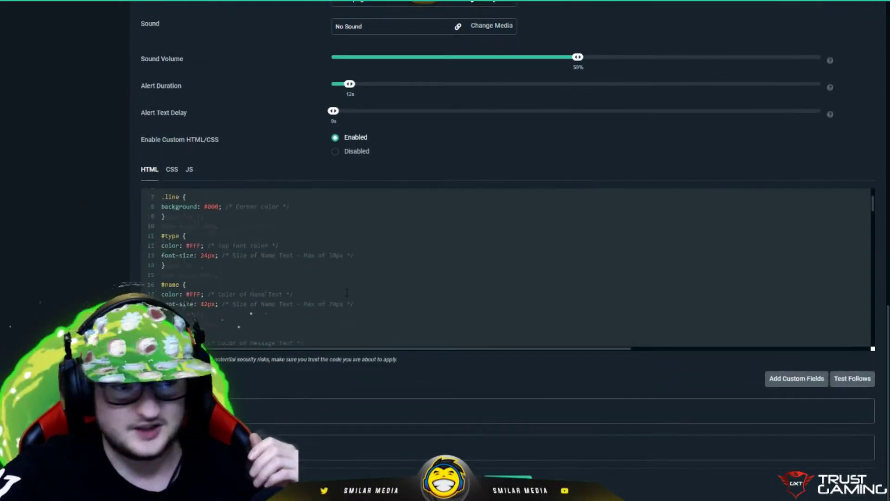
pyautogui.scroll(-20, 347, 292)
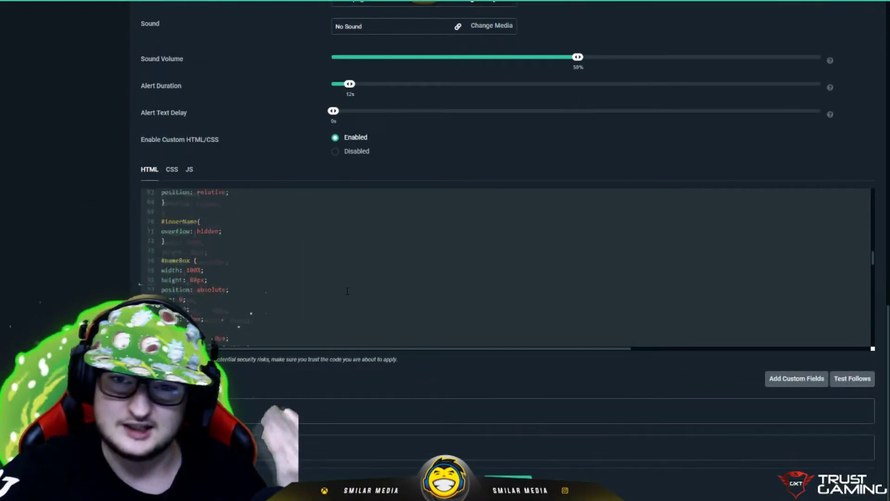
pyautogui.scroll(-8, 347, 290)
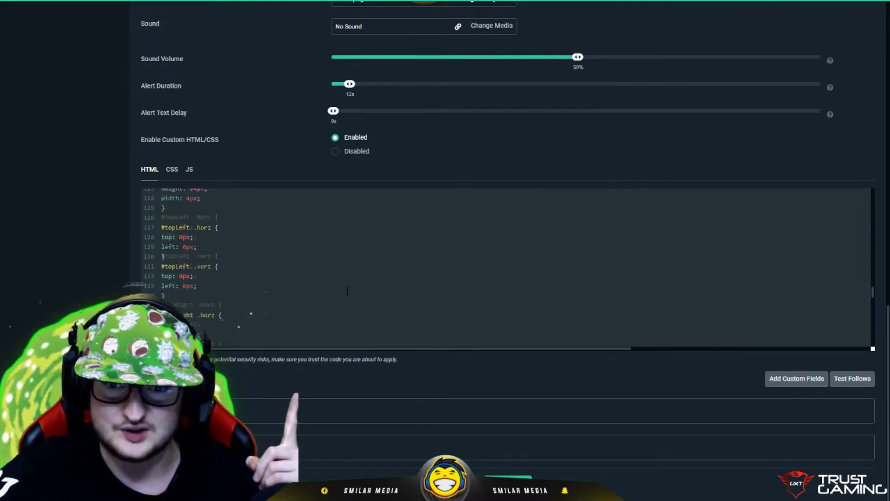
pyautogui.scroll(-12, 347, 291)
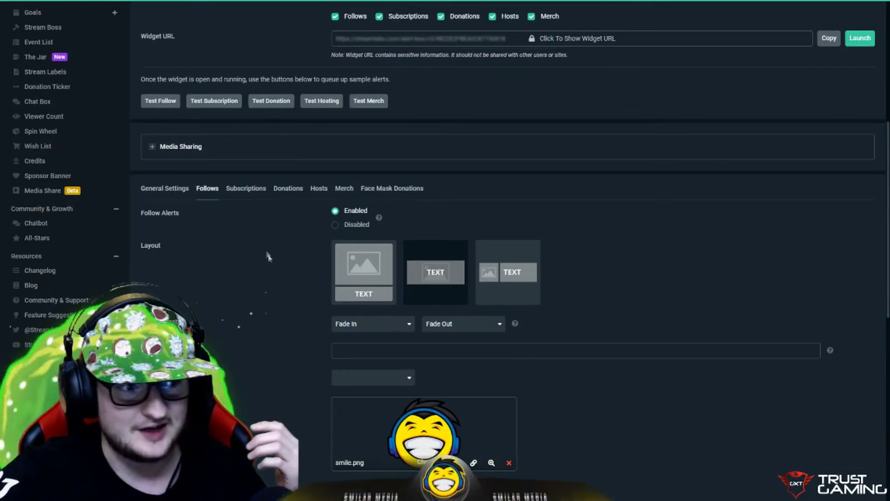
# Show the Donations alert settings and look over their layout and animation options
pyautogui.click(291, 194)
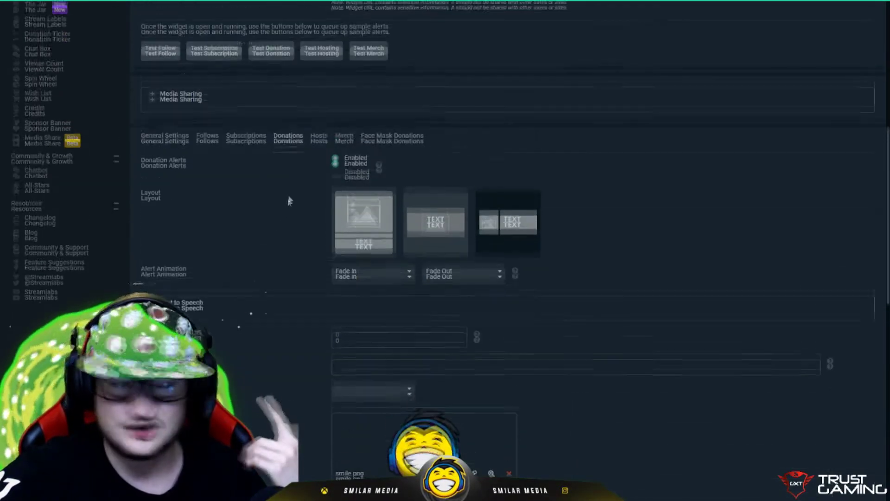
pyautogui.scroll(2, 259, 163)
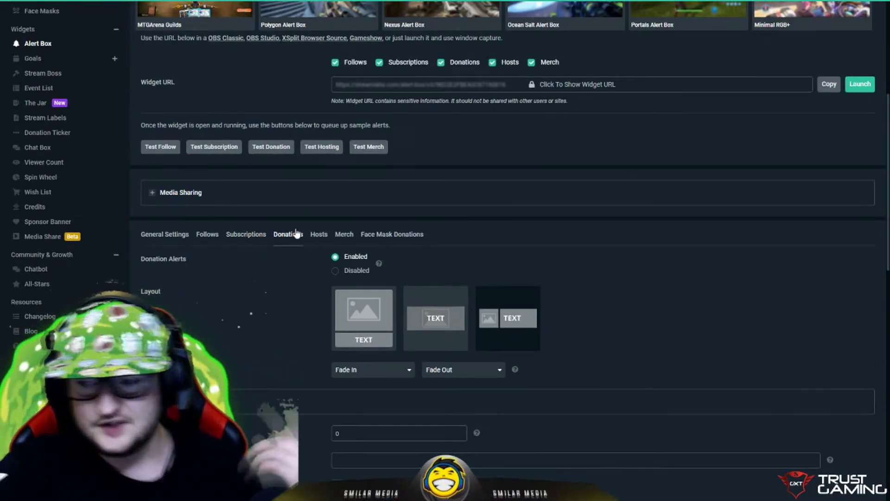
# Trigger sample follow, donation, merch and subscription alerts to test the Alert Box
pyautogui.scroll(2, 288, 241)
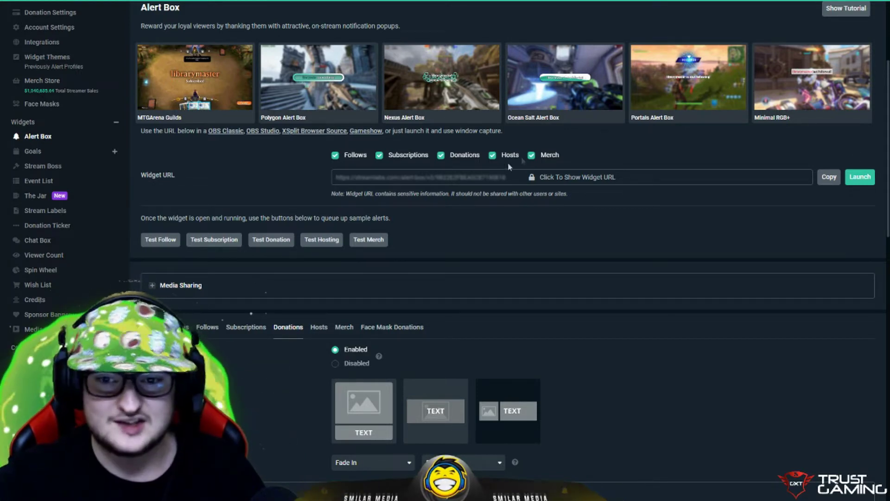
pyautogui.click(170, 239)
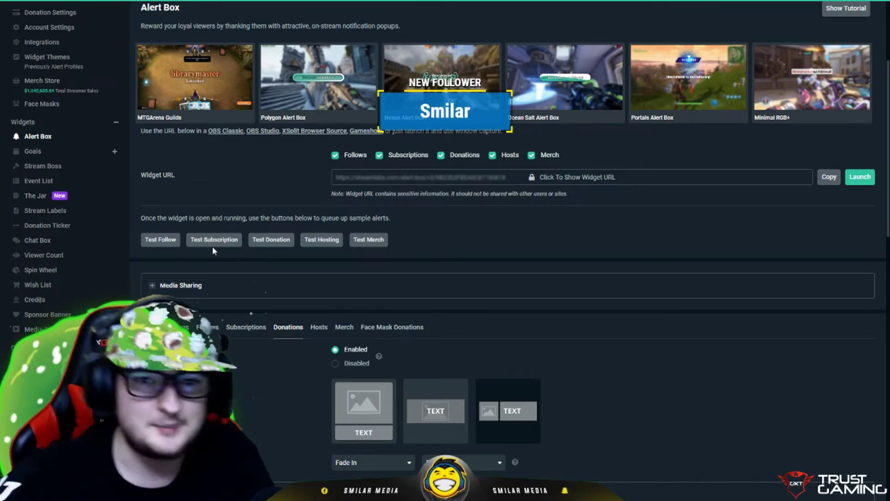
pyautogui.click(284, 242)
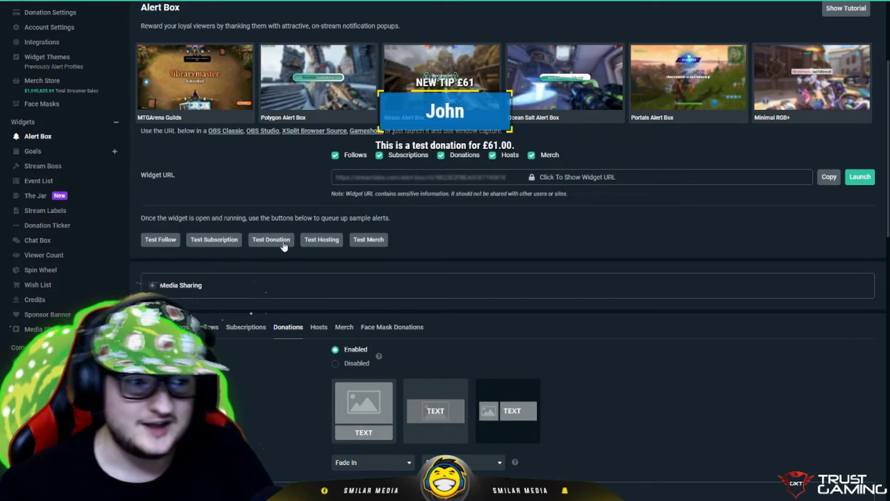
pyautogui.click(357, 241)
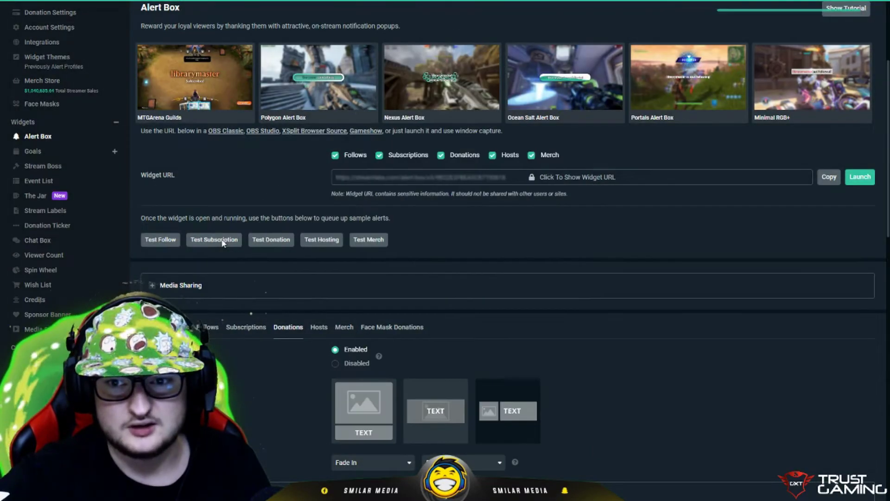
pyautogui.click(221, 243)
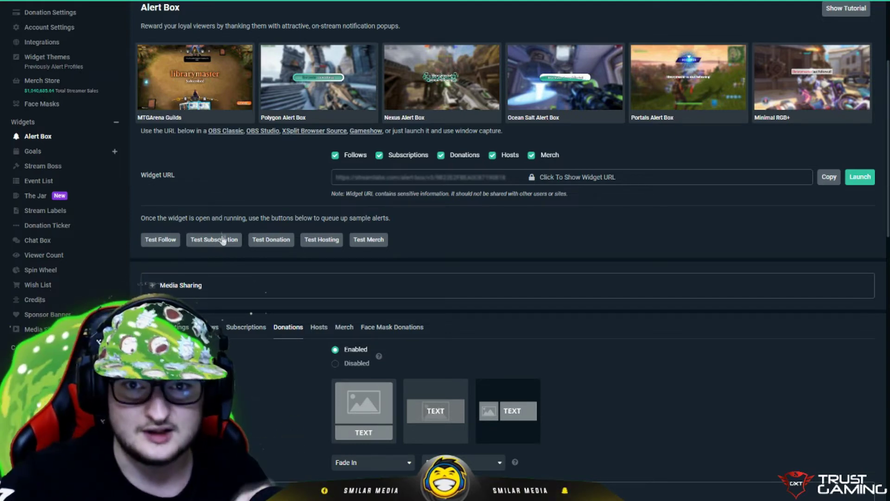
# Open the Donation Goal widget, dismiss its tutorial introduction and look over the goal preview and setup fields
pyautogui.click(36, 152)
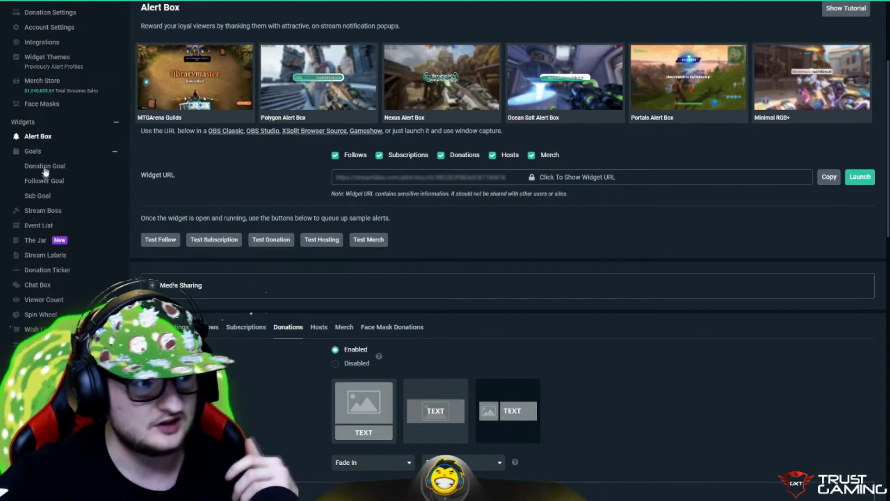
pyautogui.click(43, 166)
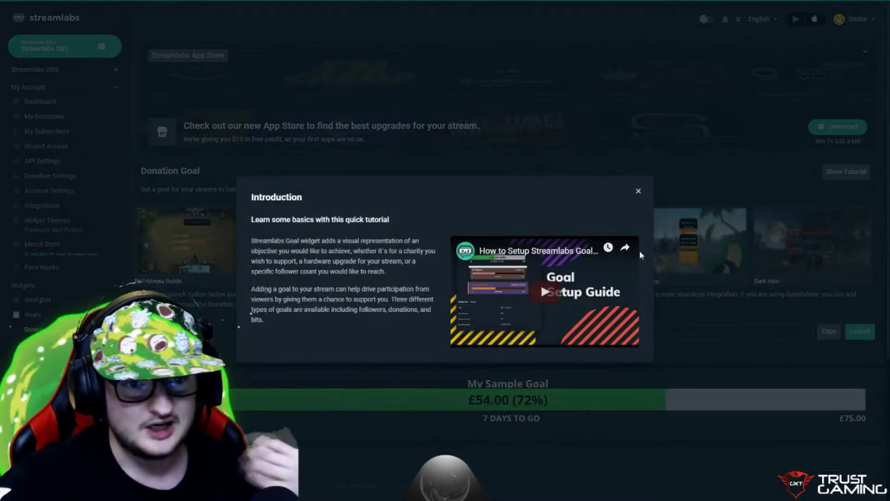
pyautogui.click(637, 191)
pyautogui.scroll(-3, 638, 192)
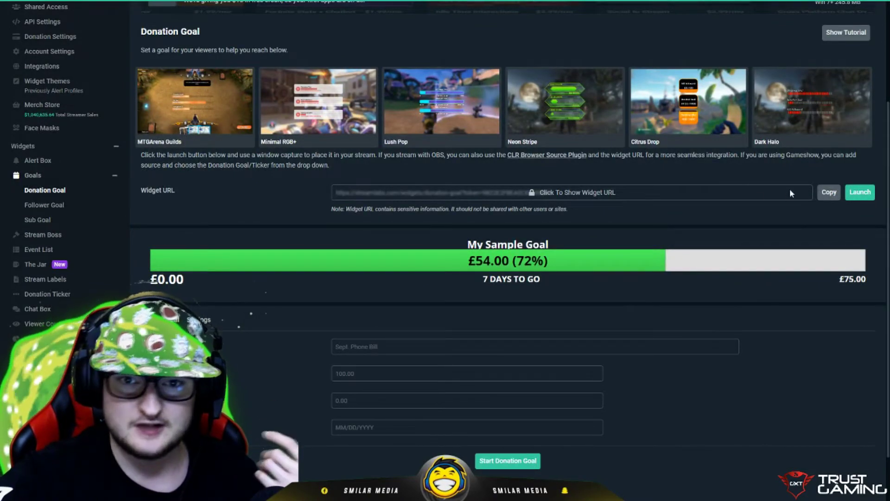
# Open the Stream Boss widget, dismiss its tutorial introduction and copy the widget URL
pyautogui.click(43, 235)
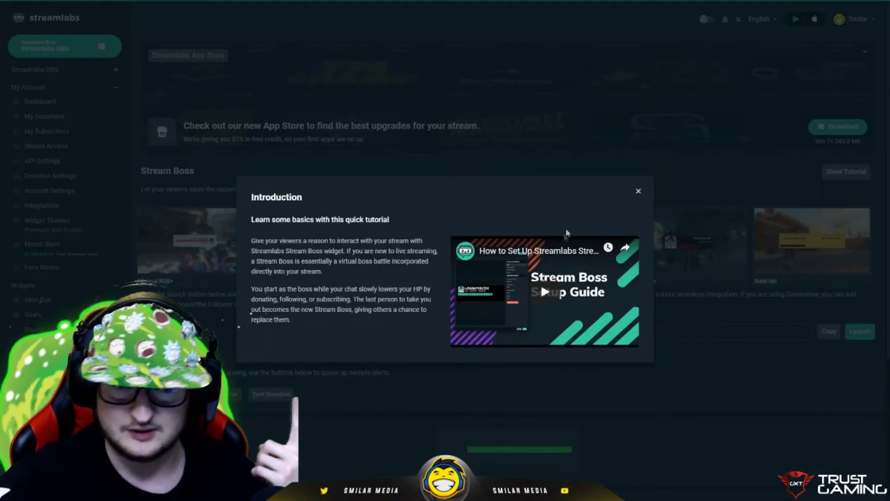
pyautogui.click(638, 191)
pyautogui.scroll(-2, 621, 197)
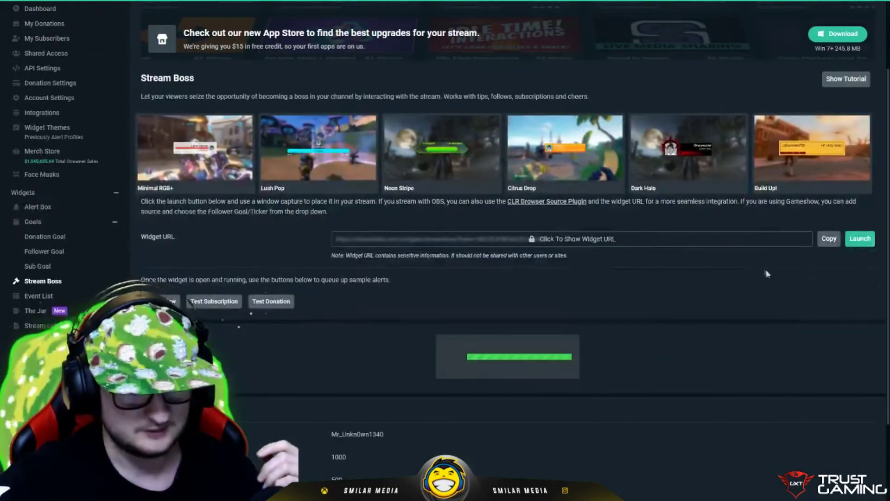
pyautogui.scroll(-2, 734, 321)
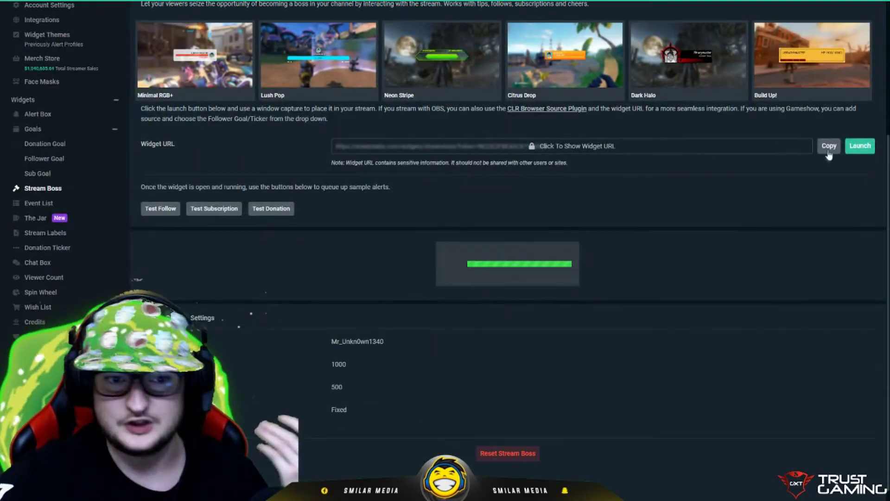
pyautogui.click(830, 147)
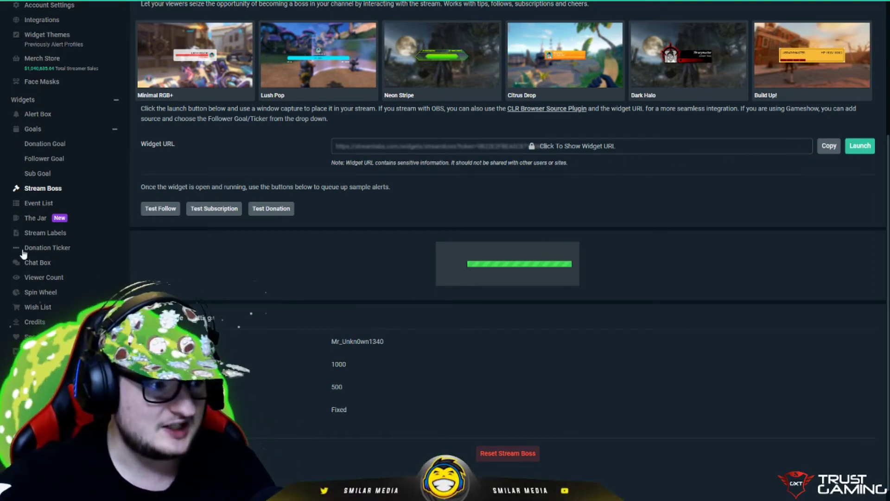
# Open the Sponsor Banner widget, dismiss its introduction and review the banner size, animation, sponsor images and image durations
pyautogui.click(42, 336)
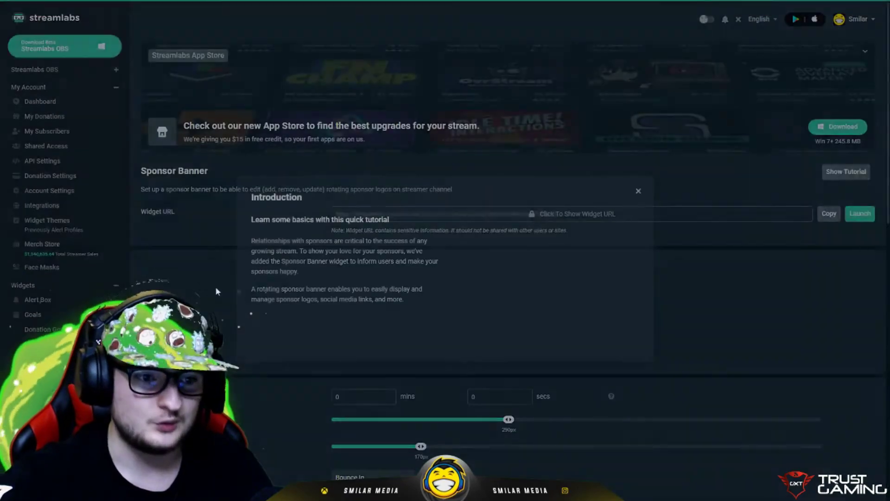
pyautogui.click(638, 191)
pyautogui.scroll(-2, 573, 193)
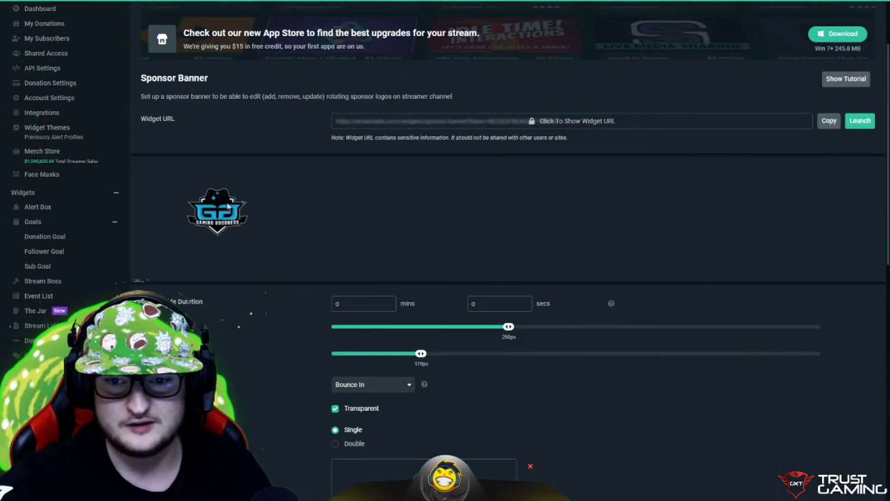
pyautogui.scroll(-1, 227, 211)
pyautogui.scroll(-1, 227, 212)
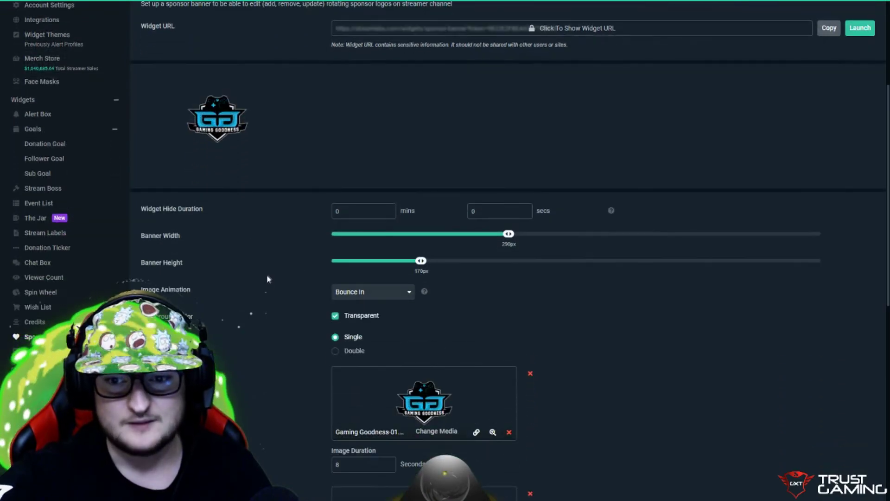
pyautogui.scroll(-5, 288, 253)
pyautogui.scroll(-3, 288, 254)
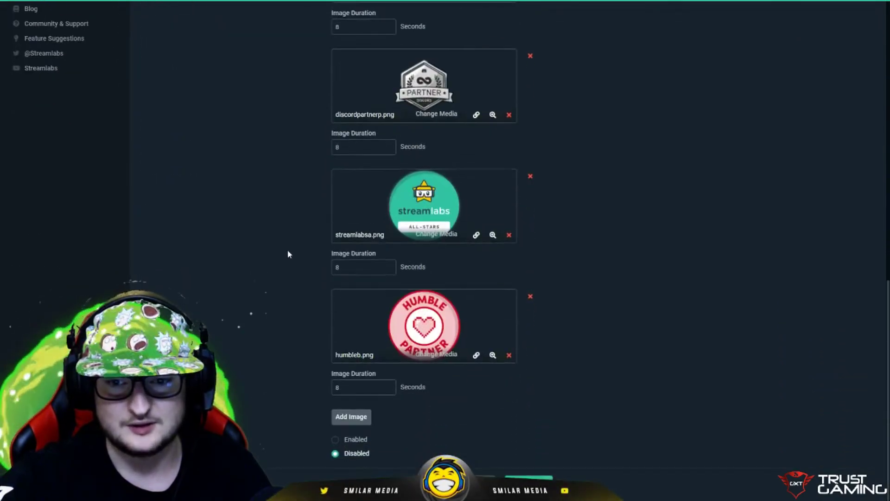
pyautogui.scroll(12, 288, 254)
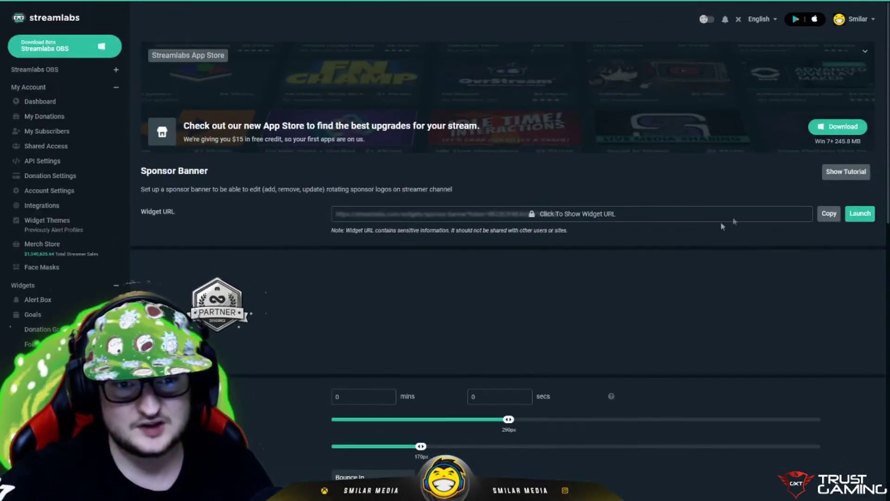